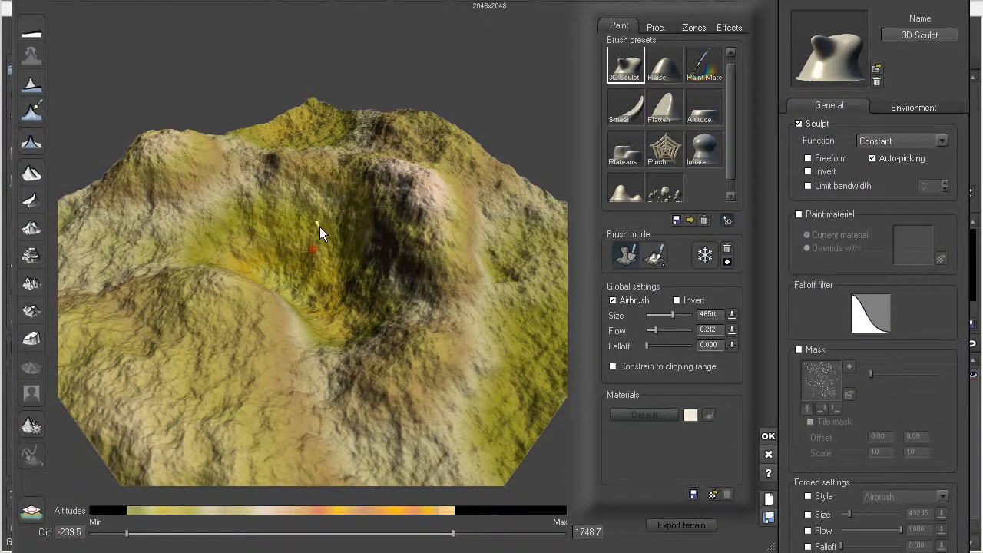
- Enable the 3D Sculpt brush's altitude constraint with a range of -0.65 to -0.52 and 1% fuzziness at top and bottom
{"action": "left_click", "coordinate": [321, 226]}
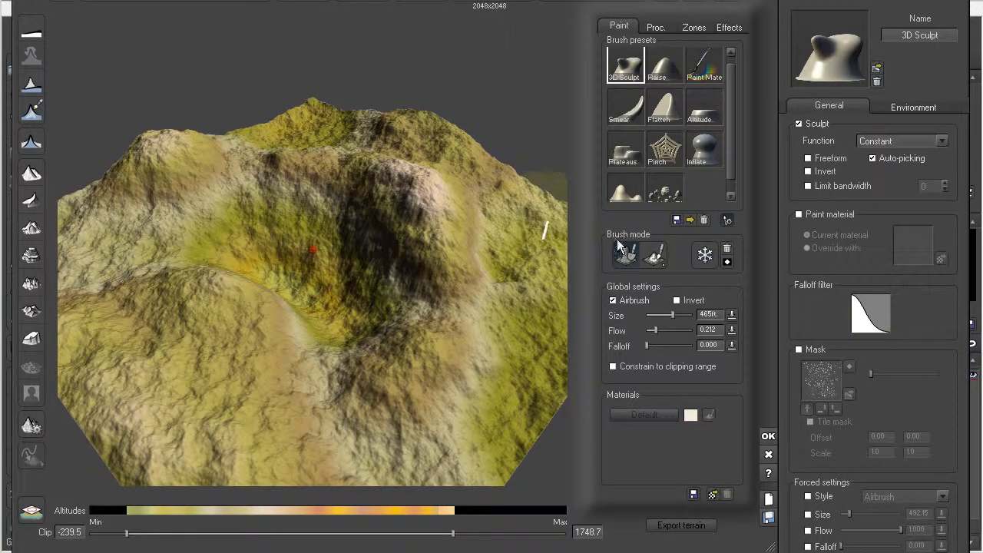
{"action": "left_click", "coordinate": [895, 110]}
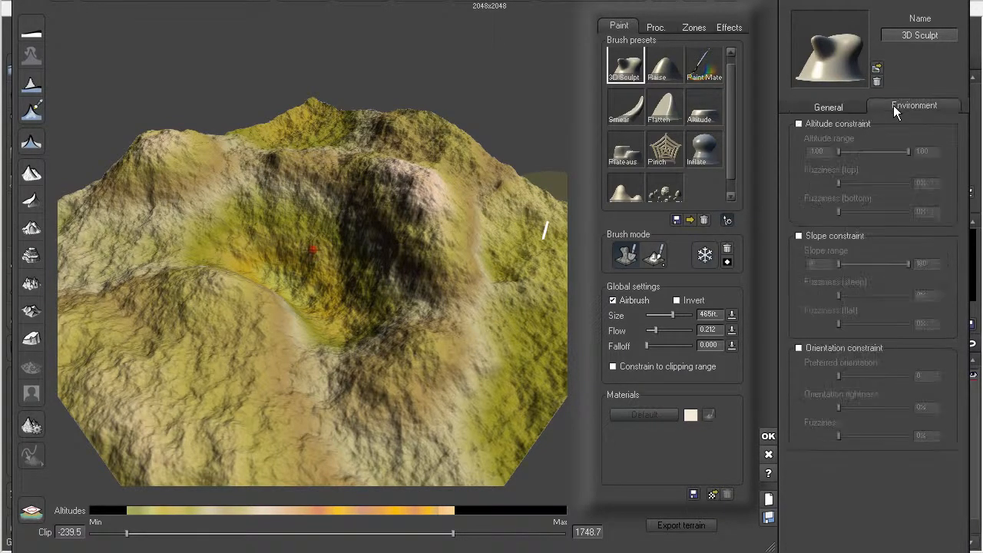
{"action": "left_click", "coordinate": [798, 124]}
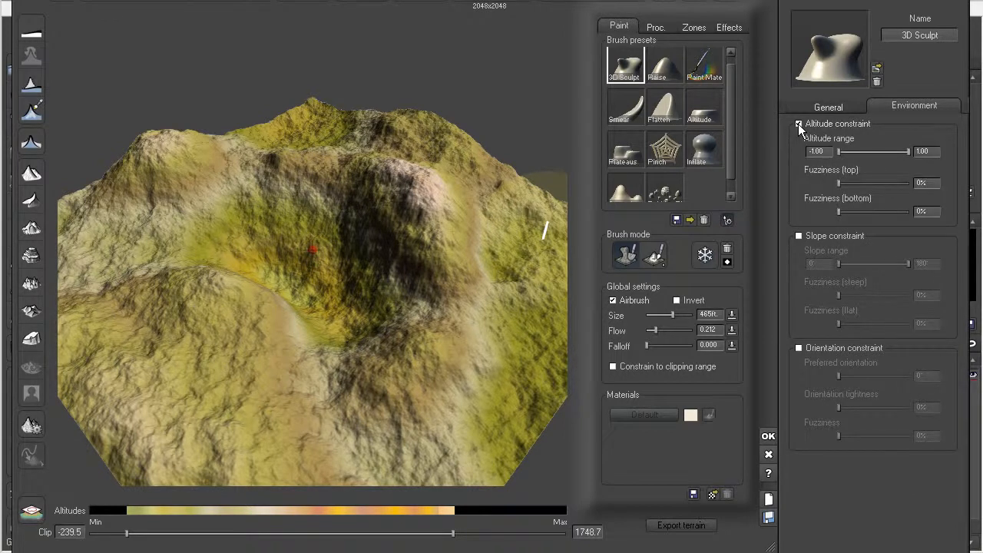
{"action": "left_click", "coordinate": [848, 154]}
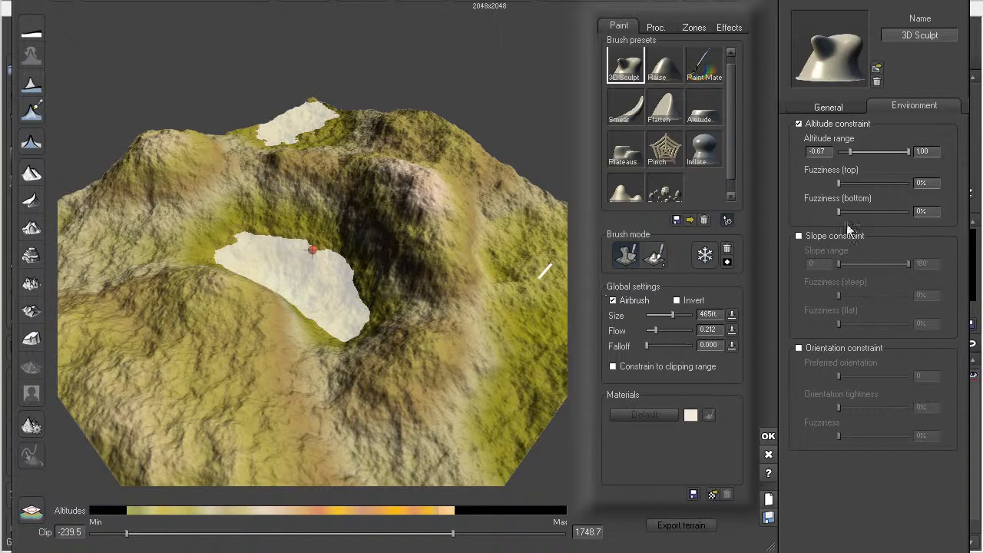
{"action": "left_click_drag", "start_coordinate": [850, 153], "coordinate": [851, 152]}
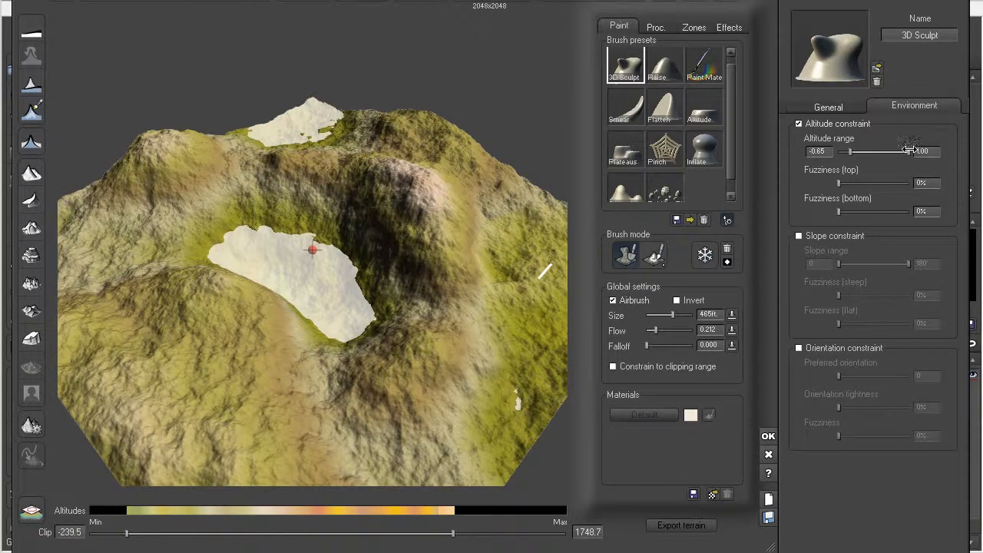
{"action": "left_click_drag", "start_coordinate": [901, 152], "coordinate": [857, 155]}
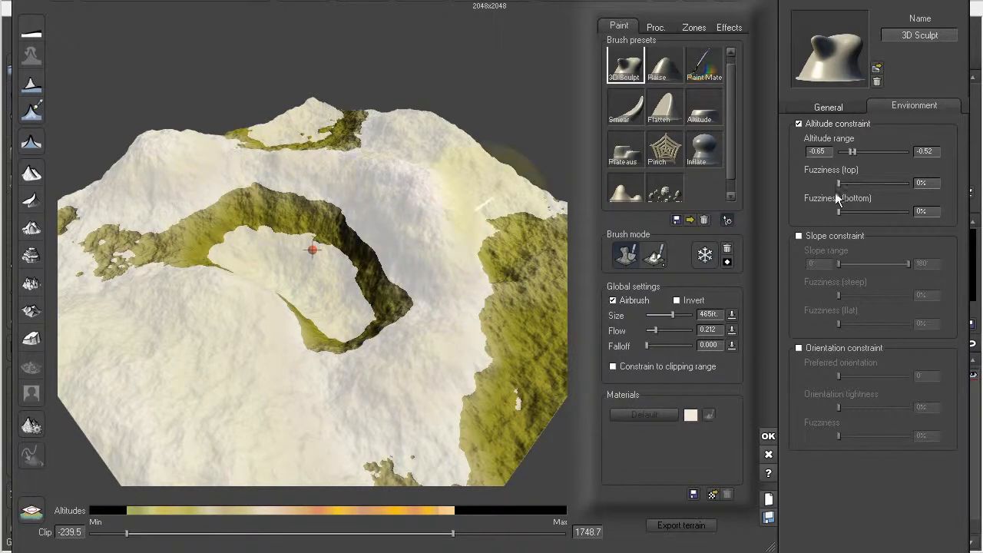
{"action": "left_click_drag", "start_coordinate": [839, 183], "coordinate": [840, 213]}
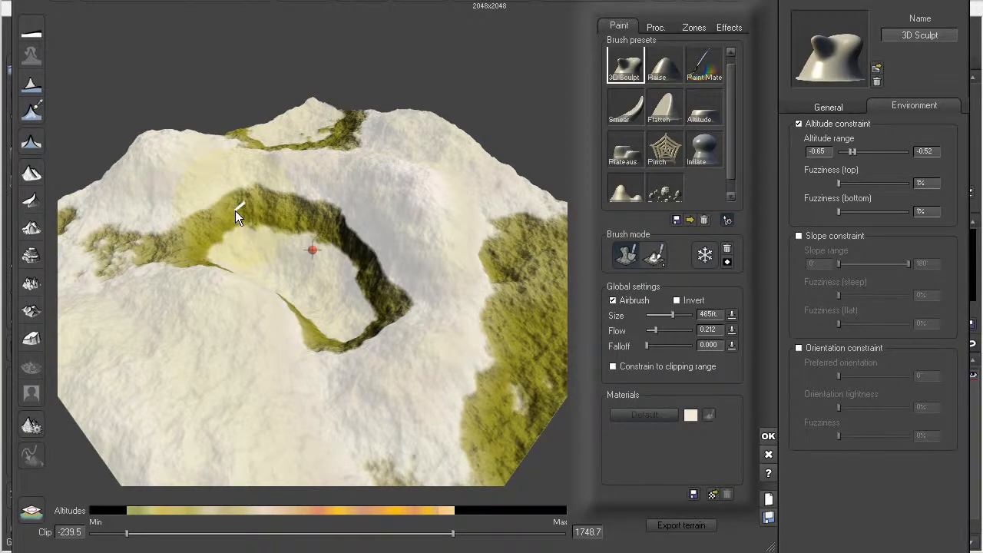
- Sculpt the unmasked altitude band along the far wall of the central basin with the 465 ft brush
{"action": "mouse_move", "coordinate": [233, 213]}
{"action": "left_mouse_down"}
{"action": "mouse_move", "coordinate": [295, 216]}
{"action": "mouse_move", "coordinate": [332, 237]}
{"action": "mouse_move", "coordinate": [386, 276]}
{"action": "mouse_move", "coordinate": [390, 318]}
{"action": "left_mouse_up"}
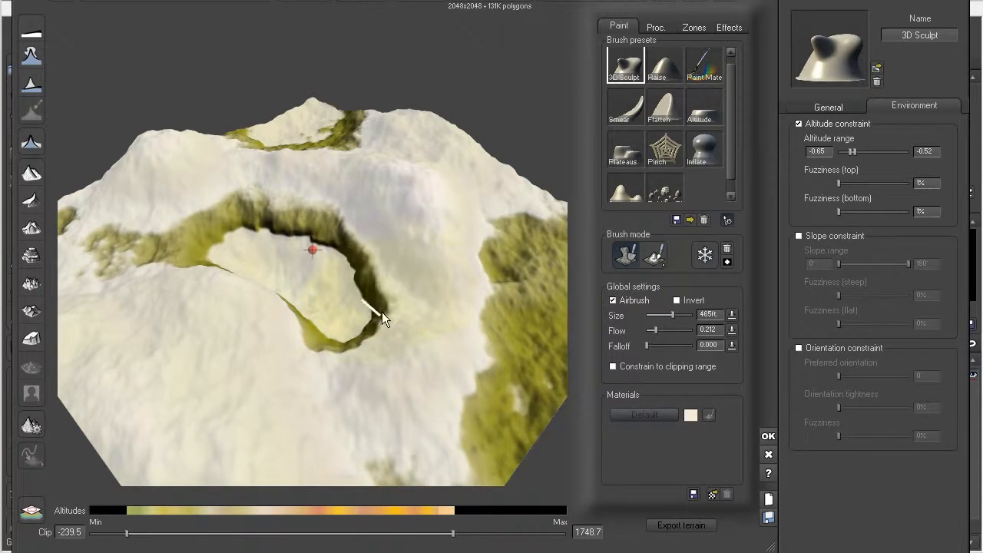
{"action": "mouse_move", "coordinate": [371, 304]}
{"action": "right_mouse_down"}
{"action": "mouse_move", "coordinate": [390, 257]}
{"action": "mouse_move", "coordinate": [317, 240]}
{"action": "right_mouse_up"}
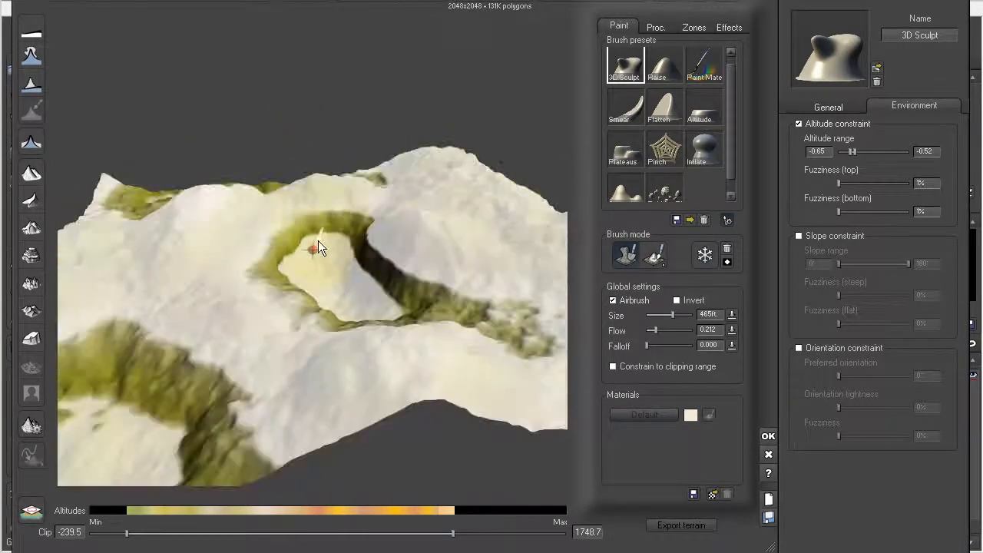
{"action": "scroll", "coordinate": [279, 233], "scroll_direction": "up", "scroll_amount": 3}
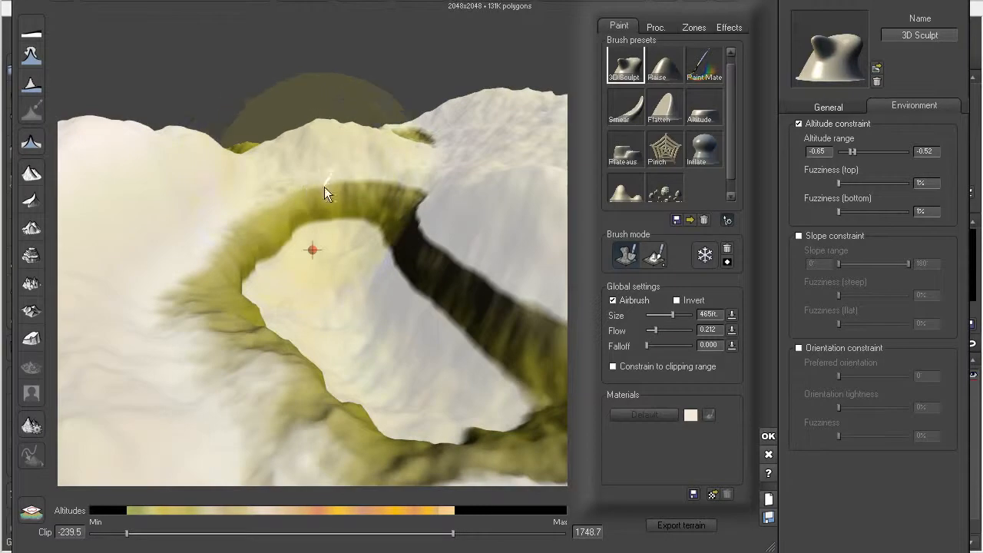
{"action": "mouse_move", "coordinate": [367, 189]}
{"action": "left_mouse_down"}
{"action": "mouse_move", "coordinate": [429, 206]}
{"action": "mouse_move", "coordinate": [422, 217]}
{"action": "mouse_move", "coordinate": [440, 247]}
{"action": "left_mouse_up"}
- Reduce the brush size to 233.64 and sculpt the remaining unmasked slopes around the basin into a steep bank
{"action": "left_click_drag", "start_coordinate": [674, 315], "coordinate": [667, 315]}
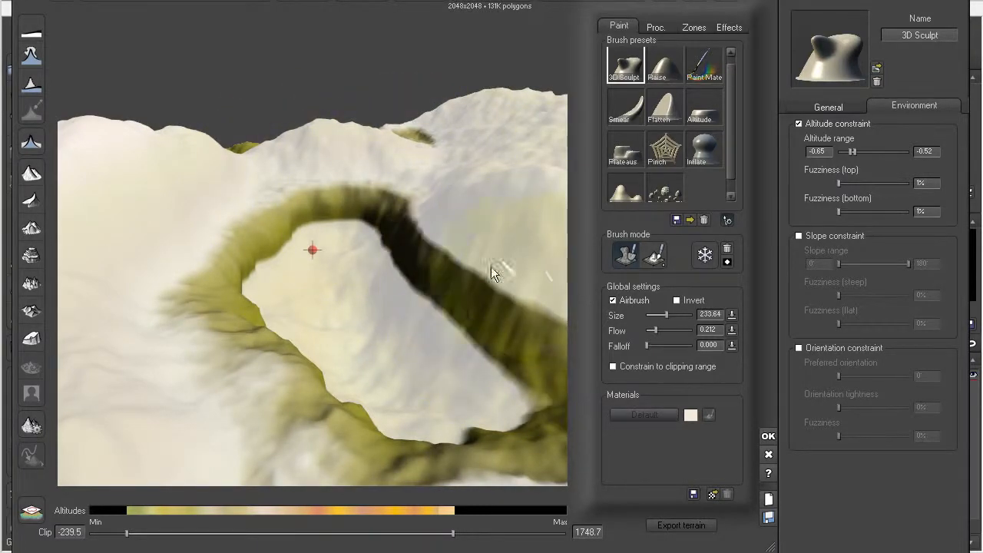
{"action": "mouse_move", "coordinate": [414, 219]}
{"action": "left_mouse_down"}
{"action": "mouse_move", "coordinate": [439, 263]}
{"action": "mouse_move", "coordinate": [503, 301]}
{"action": "left_mouse_up"}
{"action": "mouse_move", "coordinate": [535, 315]}
{"action": "right_mouse_down"}
{"action": "mouse_move", "coordinate": [453, 244]}
{"action": "mouse_move", "coordinate": [472, 297]}
{"action": "mouse_move", "coordinate": [484, 237]}
{"action": "right_mouse_up"}
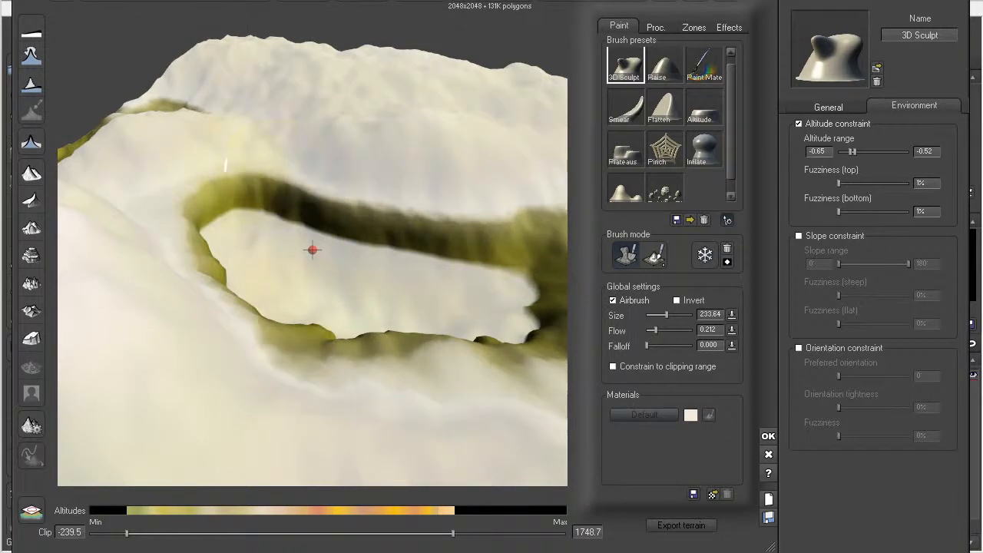
{"action": "right_click_drag", "start_coordinate": [194, 206], "coordinate": [131, 216]}
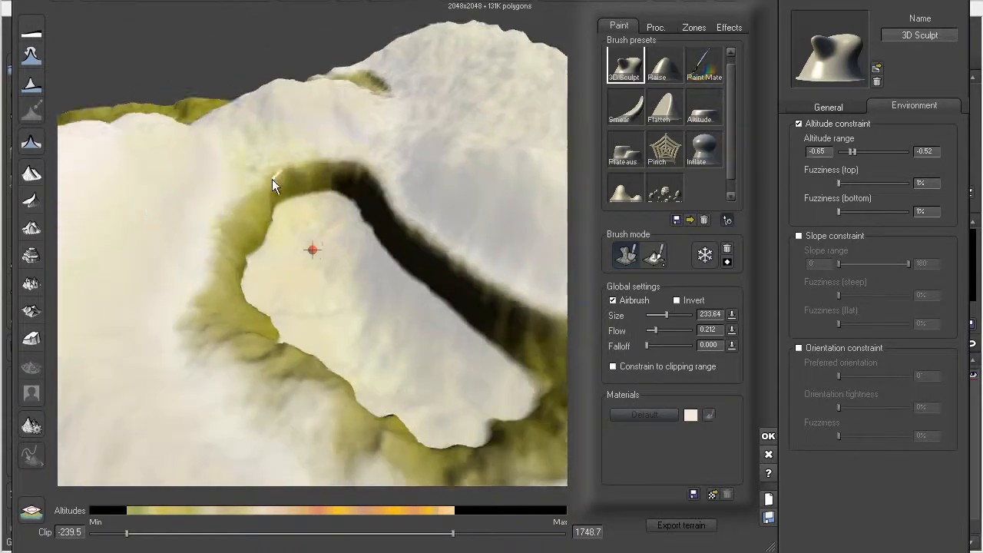
{"action": "mouse_move", "coordinate": [218, 318]}
{"action": "right_mouse_down"}
{"action": "mouse_move", "coordinate": [189, 275]}
{"action": "mouse_move", "coordinate": [255, 241]}
{"action": "right_mouse_up"}
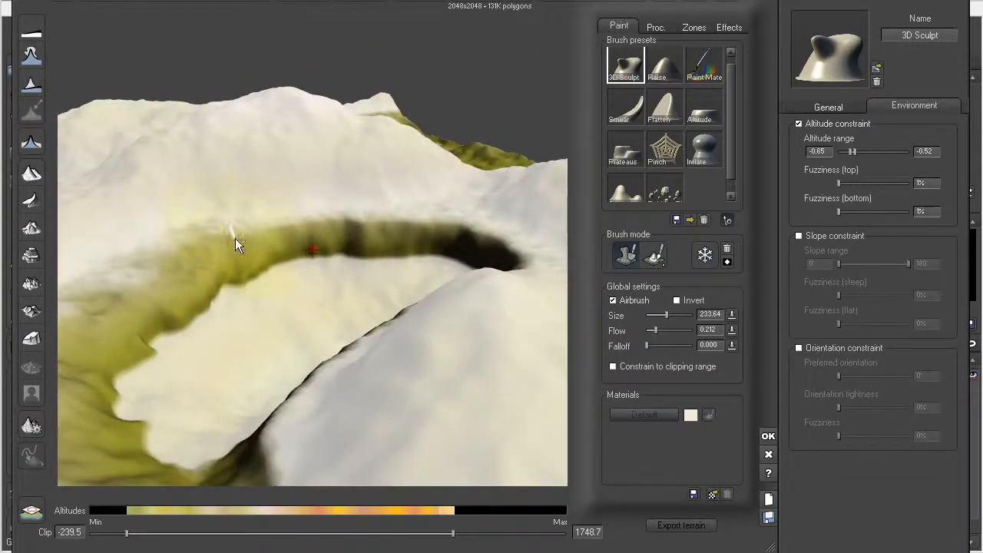
{"action": "mouse_move", "coordinate": [182, 262]}
{"action": "left_mouse_down"}
{"action": "mouse_move", "coordinate": [156, 284]}
{"action": "mouse_move", "coordinate": [223, 223]}
{"action": "mouse_move", "coordinate": [194, 224]}
{"action": "left_mouse_up"}
{"action": "mouse_move", "coordinate": [168, 313]}
{"action": "right_mouse_down"}
{"action": "mouse_move", "coordinate": [173, 284]}
{"action": "mouse_move", "coordinate": [165, 282]}
{"action": "right_mouse_up"}
{"action": "mouse_move", "coordinate": [165, 284]}
{"action": "left_mouse_down"}
{"action": "mouse_move", "coordinate": [123, 340]}
{"action": "mouse_move", "coordinate": [136, 337]}
{"action": "left_mouse_up"}
{"action": "mouse_move", "coordinate": [226, 252]}
{"action": "right_mouse_down"}
{"action": "mouse_move", "coordinate": [242, 277]}
{"action": "mouse_move", "coordinate": [234, 241]}
{"action": "mouse_move", "coordinate": [335, 244]}
{"action": "mouse_move", "coordinate": [275, 220]}
{"action": "mouse_move", "coordinate": [241, 233]}
{"action": "mouse_move", "coordinate": [419, 245]}
{"action": "mouse_move", "coordinate": [314, 257]}
{"action": "right_mouse_up"}
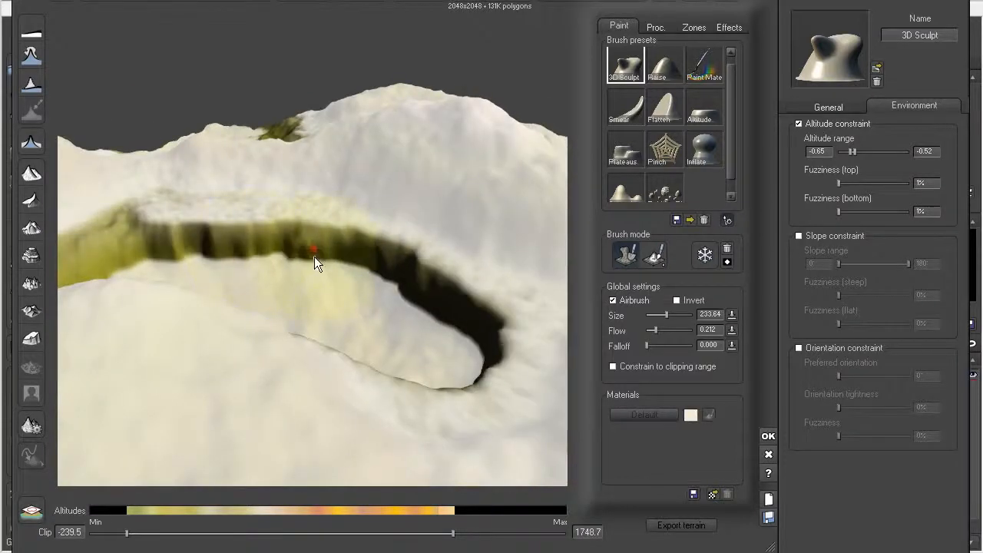
{"action": "right_click_drag", "start_coordinate": [97, 213], "coordinate": [275, 235]}
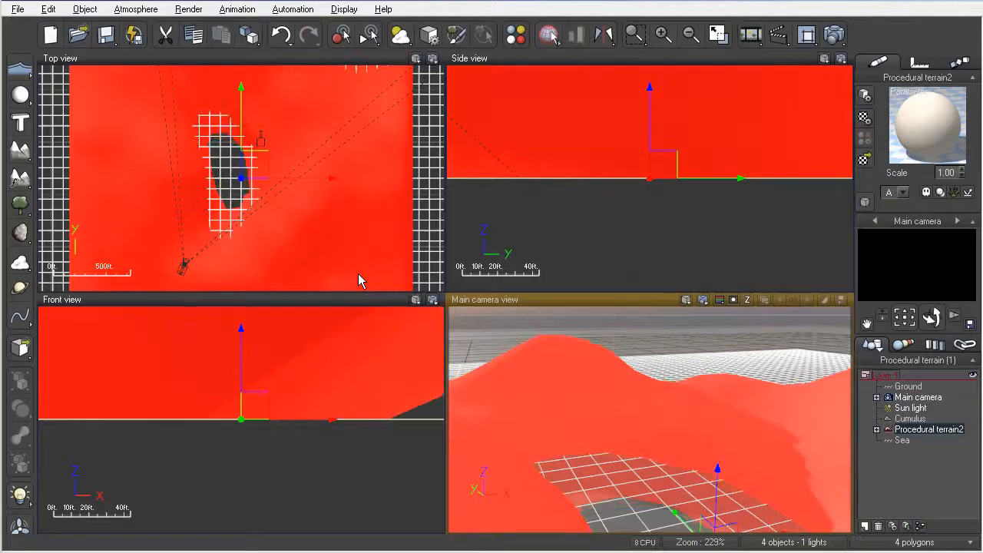
- Reposition the main camera to look along the lake, render its view and accept the post-render options
{"action": "right_click_drag", "start_coordinate": [711, 449], "coordinate": [665, 431]}
{"action": "right_click_drag", "start_coordinate": [726, 445], "coordinate": [627, 392]}
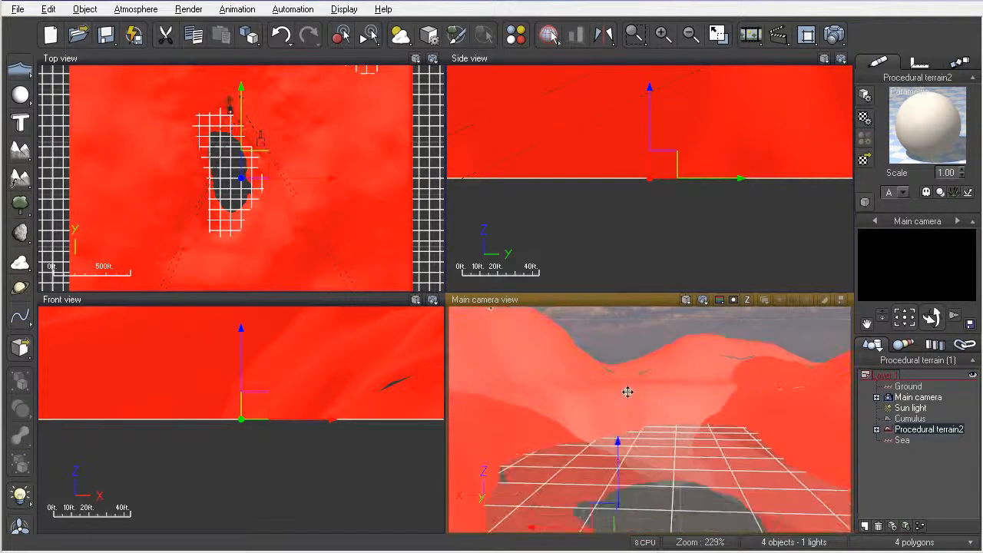
{"action": "left_click", "coordinate": [702, 301]}
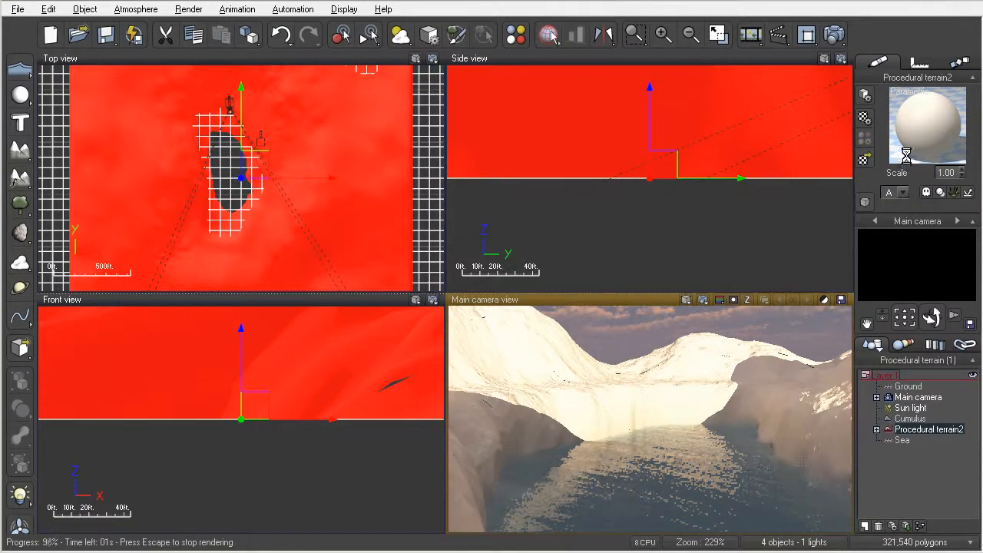
{"action": "left_click", "coordinate": [502, 473]}
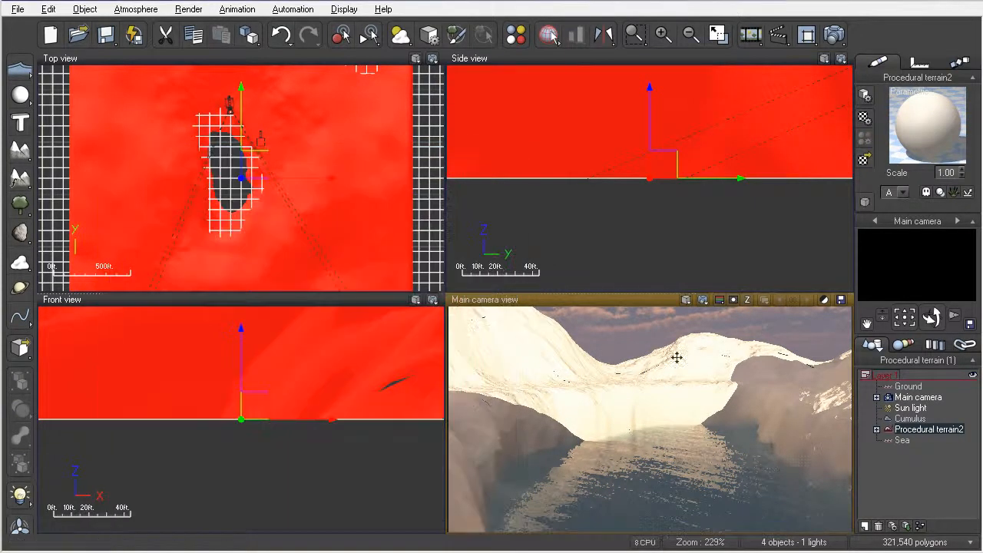
- Assign the Chipped with paths landscape material to the procedural terrain and render the main camera view
{"action": "left_click", "coordinate": [864, 159]}
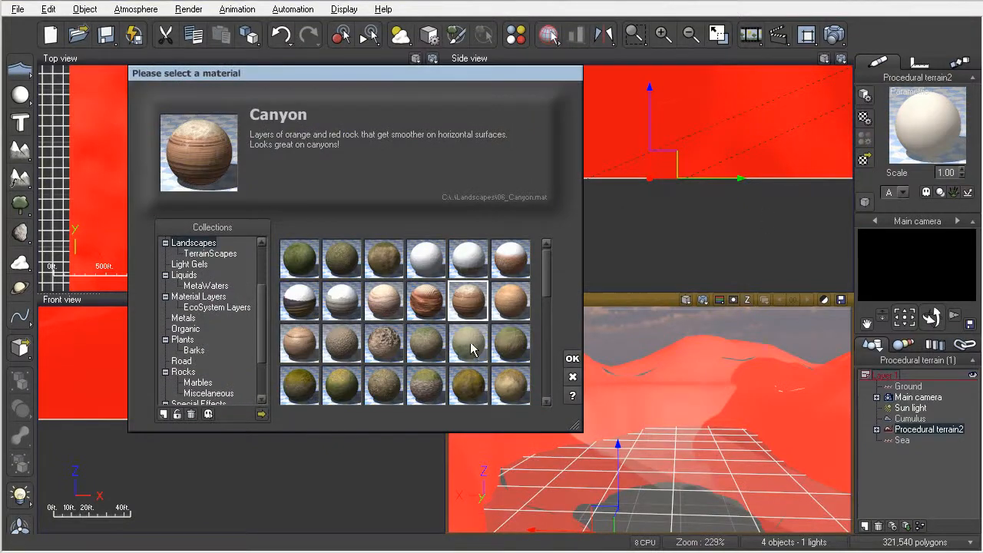
{"action": "left_click", "coordinate": [470, 301]}
{"action": "left_click", "coordinate": [506, 309]}
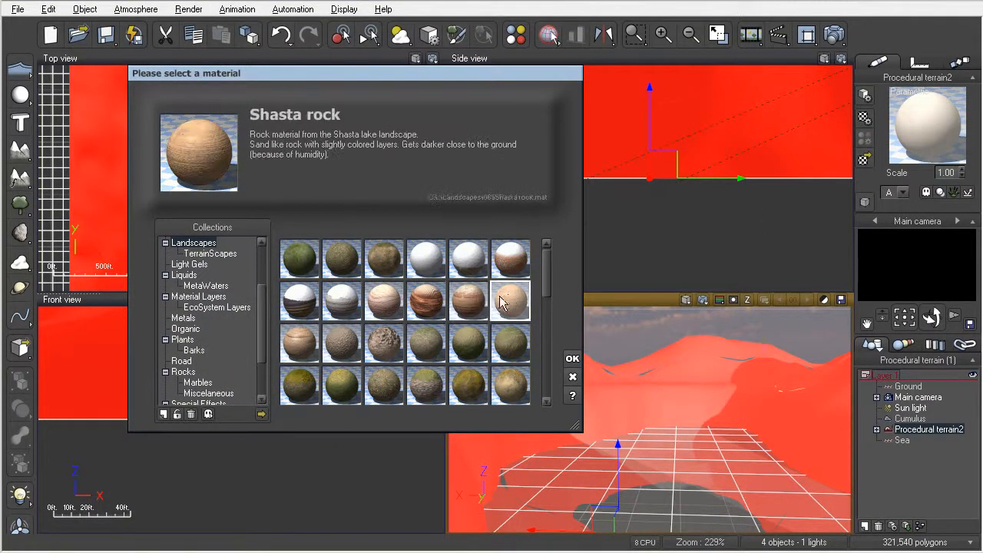
{"action": "left_click", "coordinate": [433, 306]}
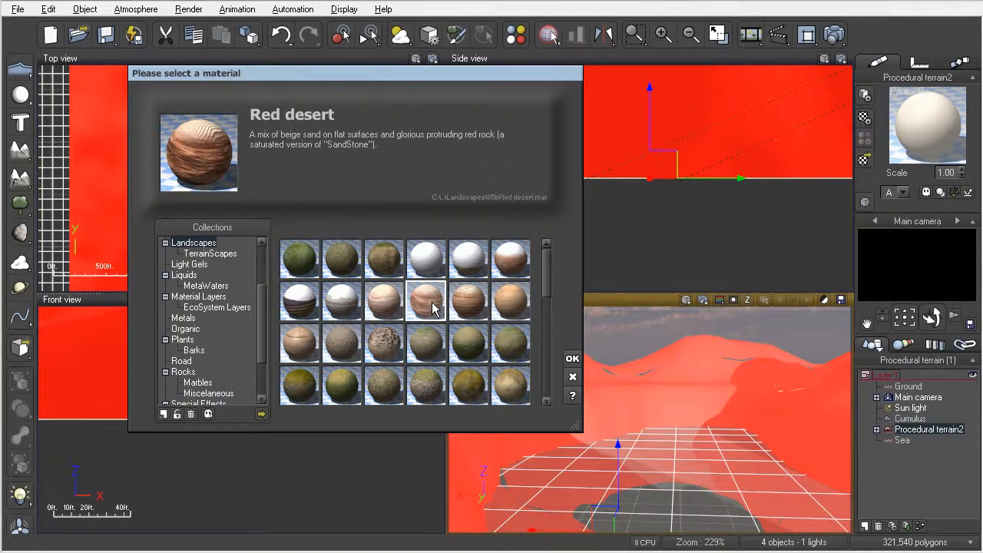
{"action": "left_click", "coordinate": [387, 342]}
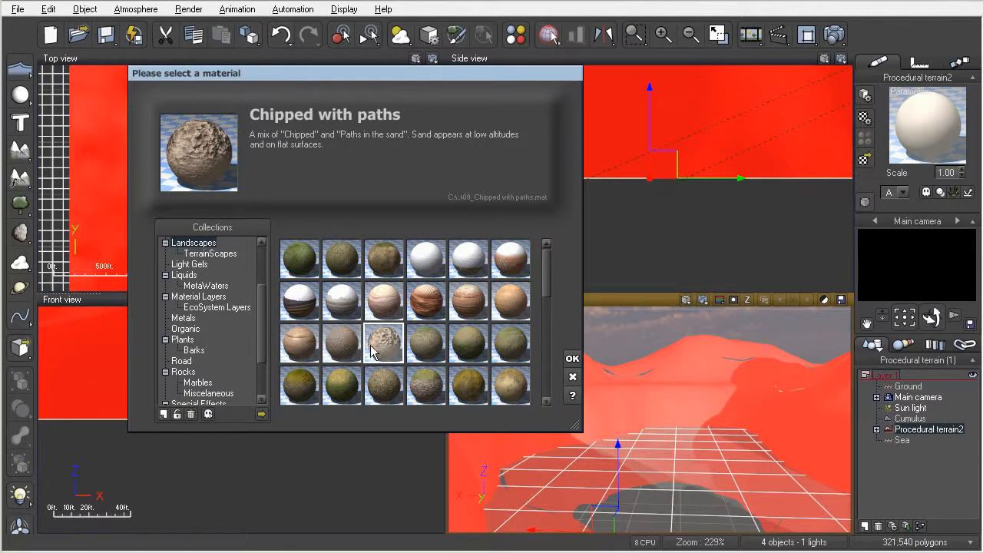
{"action": "left_click", "coordinate": [573, 359]}
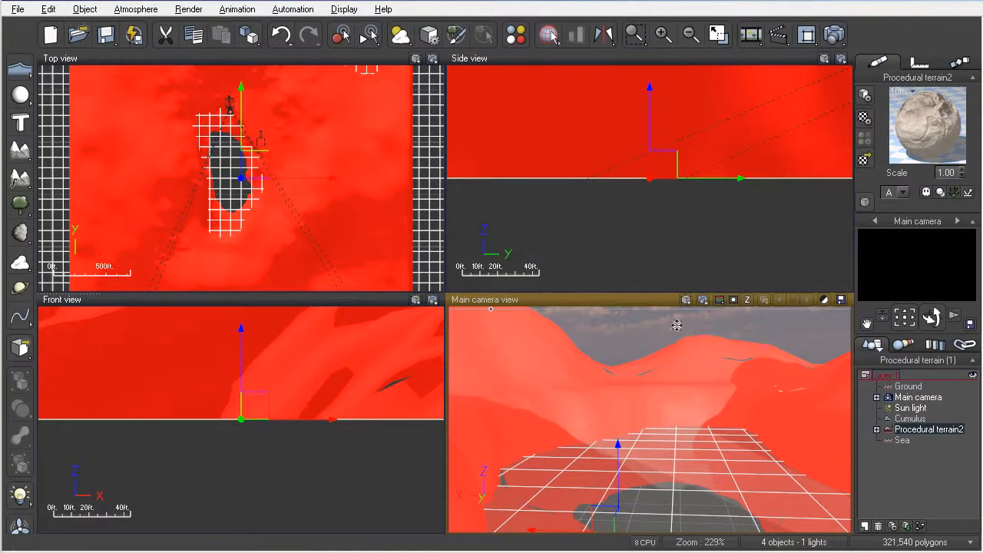
{"action": "left_click", "coordinate": [703, 301]}
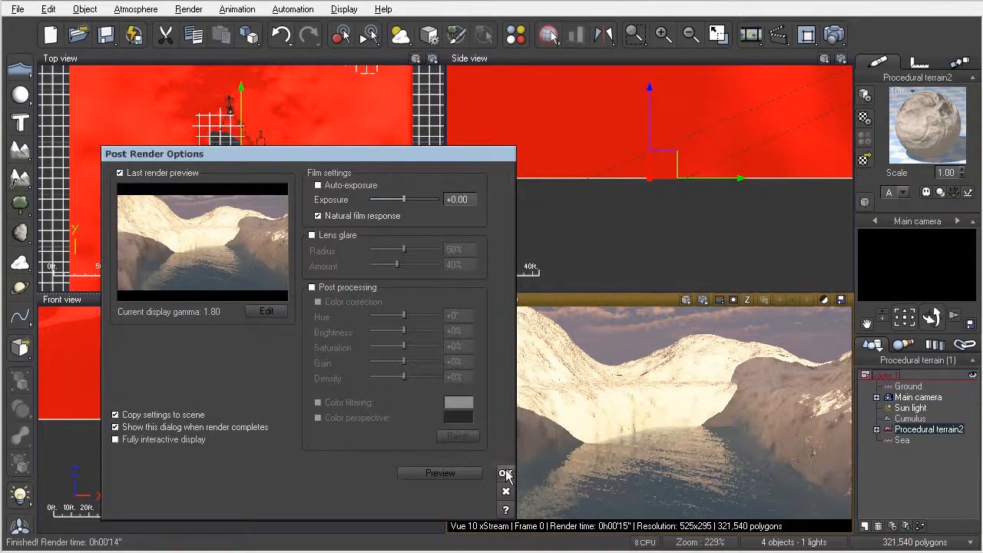
{"action": "left_click", "coordinate": [505, 473]}
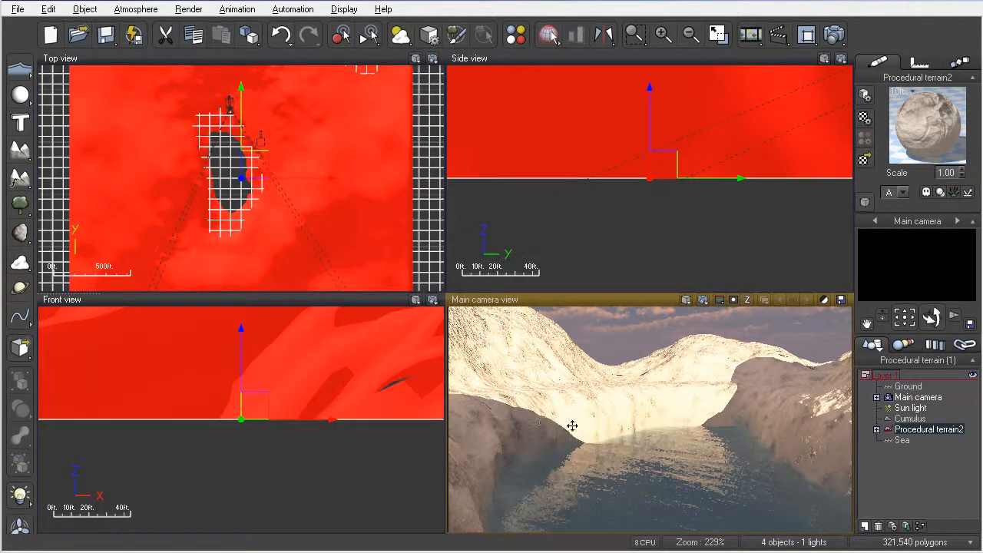
- Reopen the procedural terrain for editing and disable the 3D Sculpt brush's altitude constraint
{"action": "double_click", "coordinate": [663, 407]}
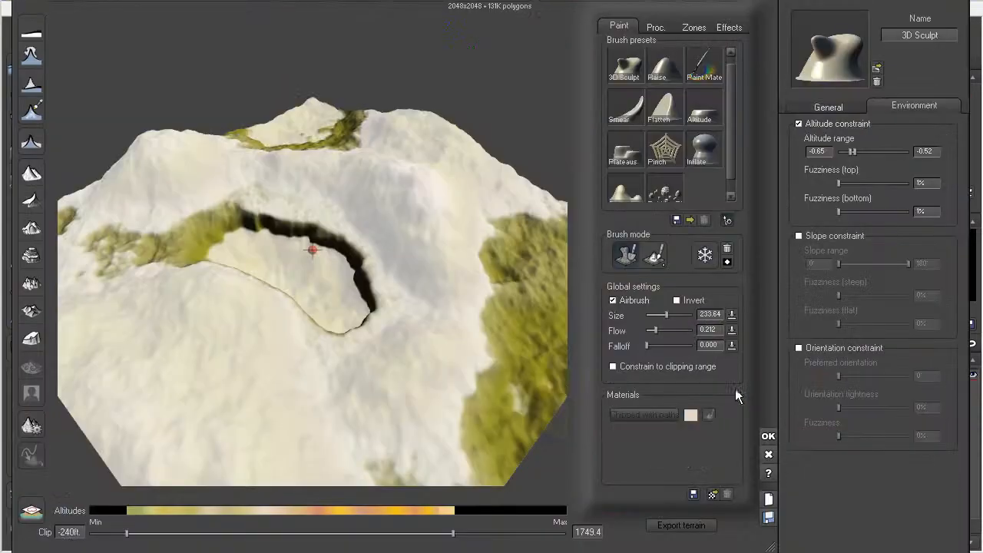
{"action": "right_click_drag", "start_coordinate": [372, 380], "coordinate": [470, 279]}
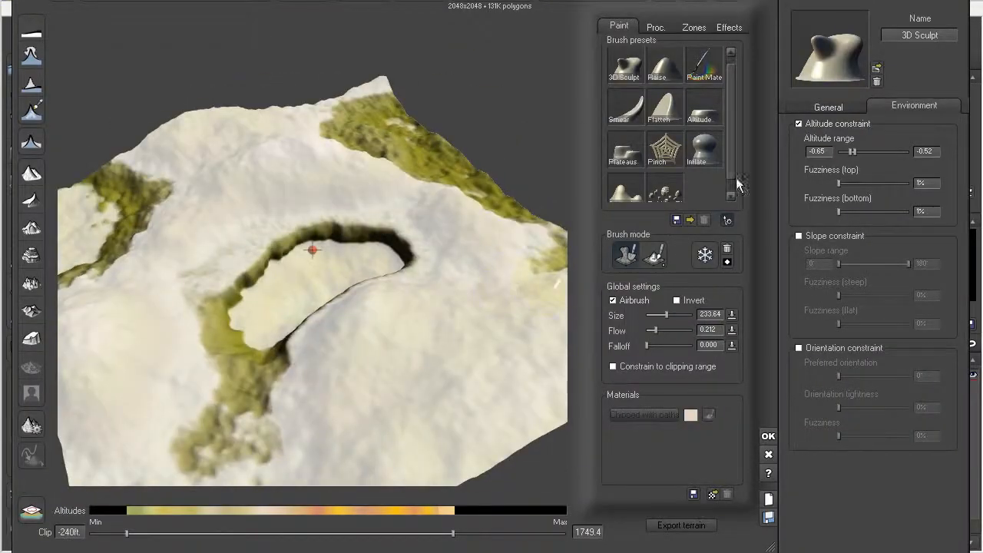
{"action": "left_click", "coordinate": [799, 123]}
{"action": "right_click_drag", "start_coordinate": [391, 252], "coordinate": [245, 285]}
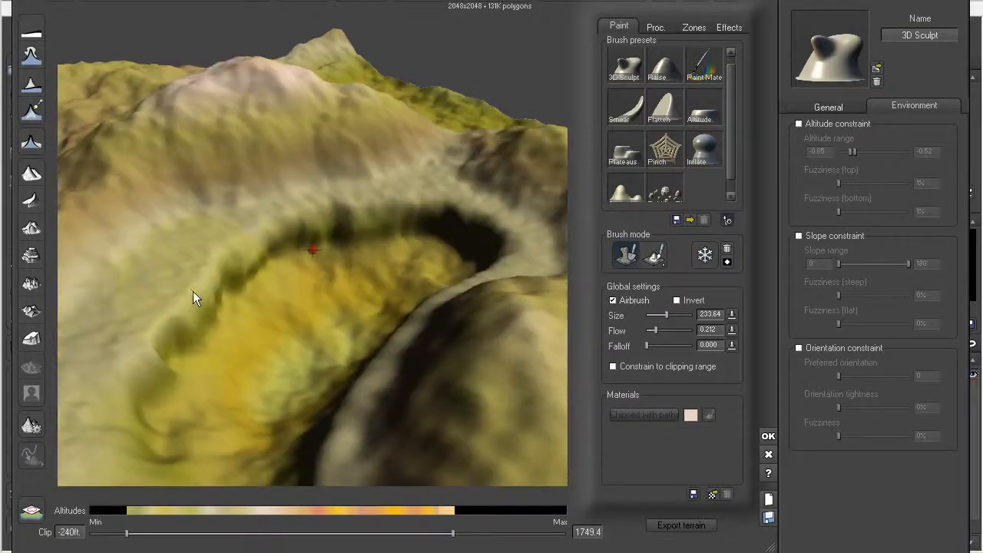
- Smooth the steep banks around the lake basin with the Smooth brush at a size of 99ft
{"action": "left_click", "coordinate": [620, 192]}
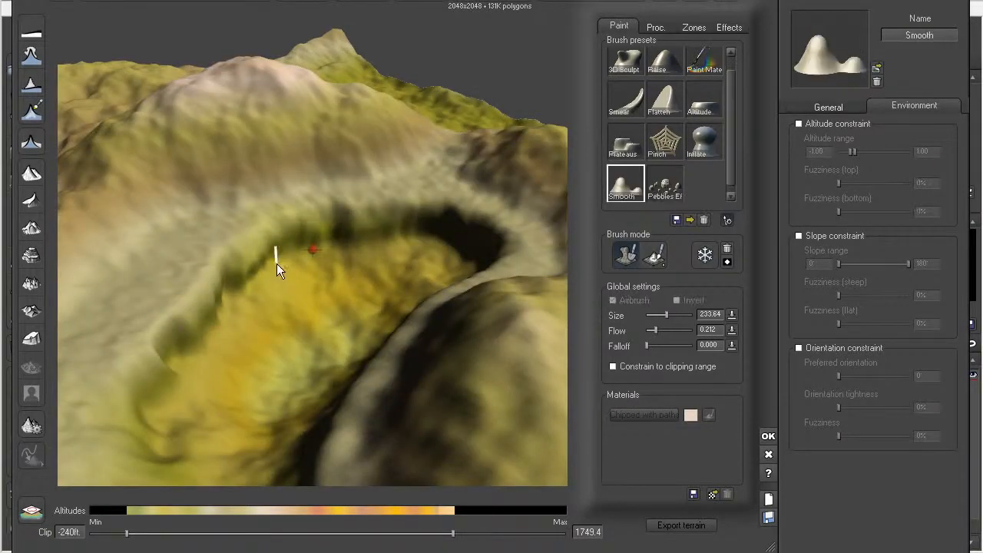
{"action": "left_click_drag", "start_coordinate": [666, 315], "coordinate": [660, 315]}
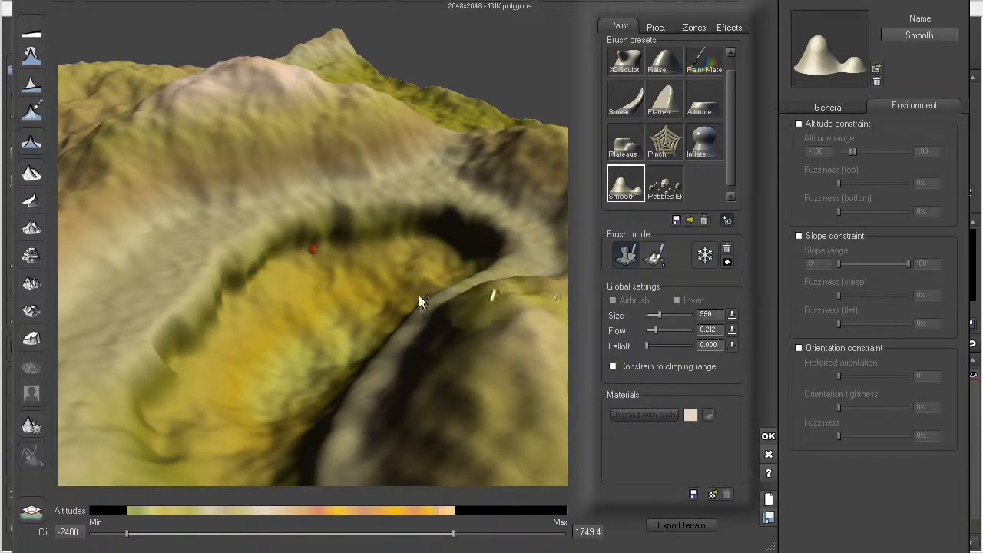
{"action": "mouse_move", "coordinate": [207, 286]}
{"action": "left_mouse_down"}
{"action": "mouse_move", "coordinate": [257, 248]}
{"action": "mouse_move", "coordinate": [290, 240]}
{"action": "mouse_move", "coordinate": [271, 264]}
{"action": "mouse_move", "coordinate": [304, 226]}
{"action": "mouse_move", "coordinate": [220, 296]}
{"action": "mouse_move", "coordinate": [175, 355]}
{"action": "mouse_move", "coordinate": [154, 419]}
{"action": "left_mouse_up"}
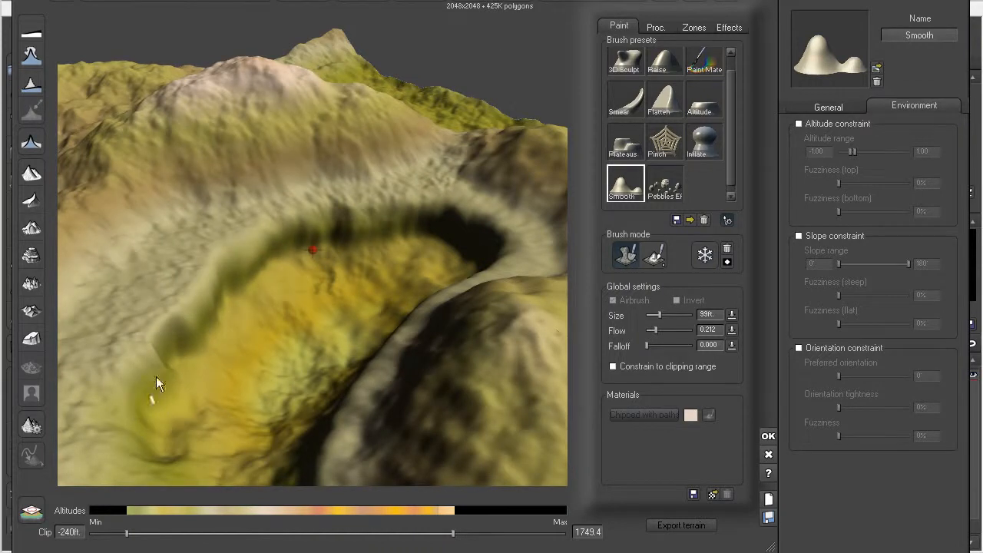
{"action": "mouse_move", "coordinate": [345, 253]}
{"action": "left_mouse_down"}
{"action": "mouse_move", "coordinate": [389, 244]}
{"action": "mouse_move", "coordinate": [360, 211]}
{"action": "mouse_move", "coordinate": [318, 208]}
{"action": "mouse_move", "coordinate": [384, 206]}
{"action": "mouse_move", "coordinate": [408, 193]}
{"action": "mouse_move", "coordinate": [450, 201]}
{"action": "left_mouse_up"}
{"action": "mouse_move", "coordinate": [450, 202]}
{"action": "right_mouse_down"}
{"action": "mouse_move", "coordinate": [433, 228]}
{"action": "mouse_move", "coordinate": [380, 209]}
{"action": "right_mouse_up"}
{"action": "mouse_move", "coordinate": [333, 176]}
{"action": "left_mouse_down"}
{"action": "mouse_move", "coordinate": [369, 167]}
{"action": "mouse_move", "coordinate": [391, 192]}
{"action": "mouse_move", "coordinate": [366, 212]}
{"action": "left_mouse_up"}
{"action": "mouse_move", "coordinate": [404, 268]}
{"action": "right_mouse_down"}
{"action": "mouse_move", "coordinate": [540, 307]}
{"action": "mouse_move", "coordinate": [393, 237]}
{"action": "right_mouse_up"}
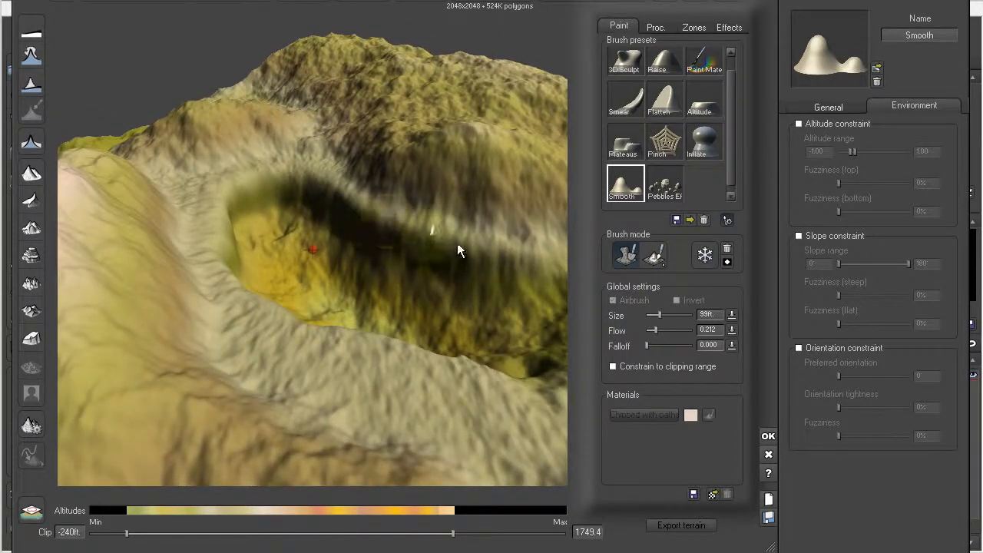
{"action": "mouse_move", "coordinate": [533, 256]}
{"action": "right_mouse_down"}
{"action": "mouse_move", "coordinate": [478, 264]}
{"action": "mouse_move", "coordinate": [483, 284]}
{"action": "mouse_move", "coordinate": [482, 223]}
{"action": "right_mouse_up"}
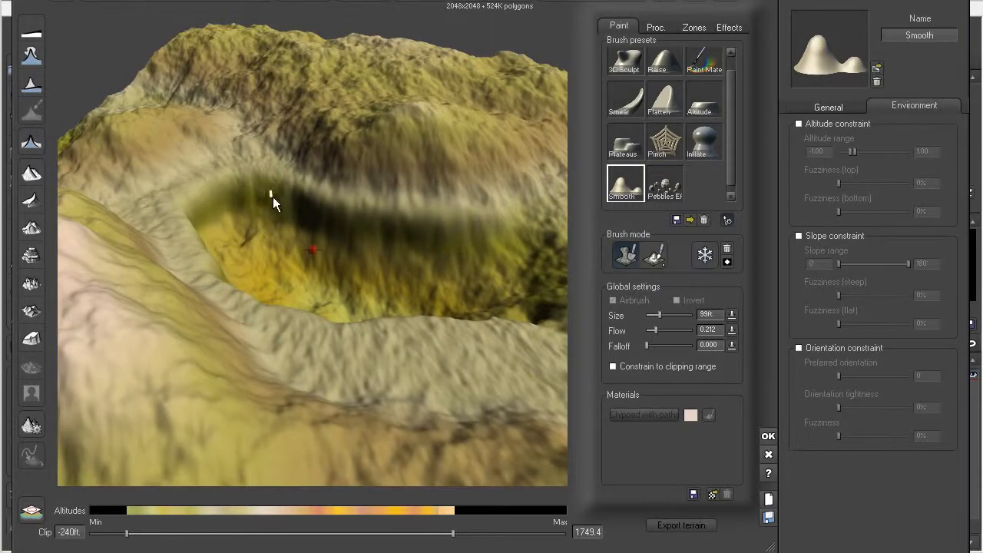
{"action": "right_click_drag", "start_coordinate": [266, 196], "coordinate": [224, 243]}
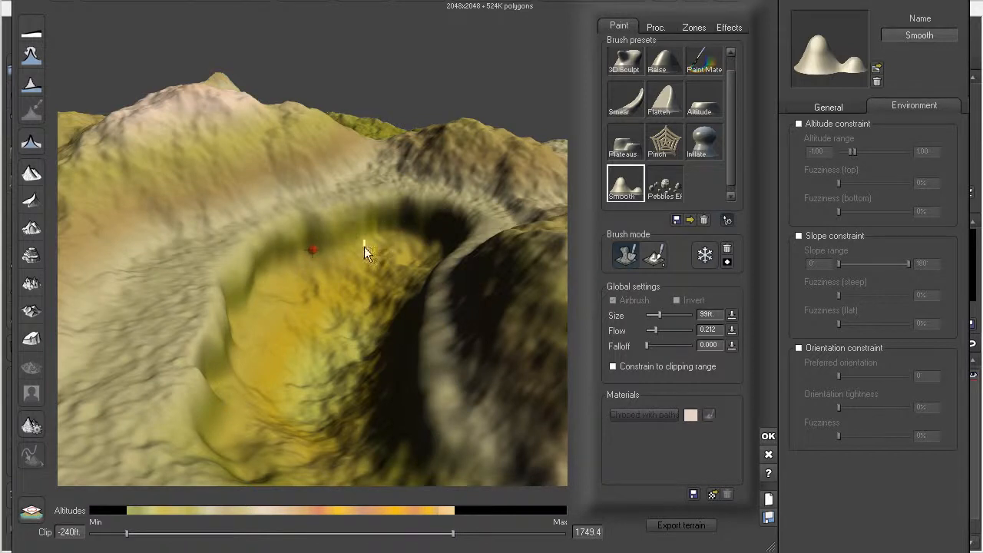
{"action": "right_click_drag", "start_coordinate": [307, 247], "coordinate": [286, 241]}
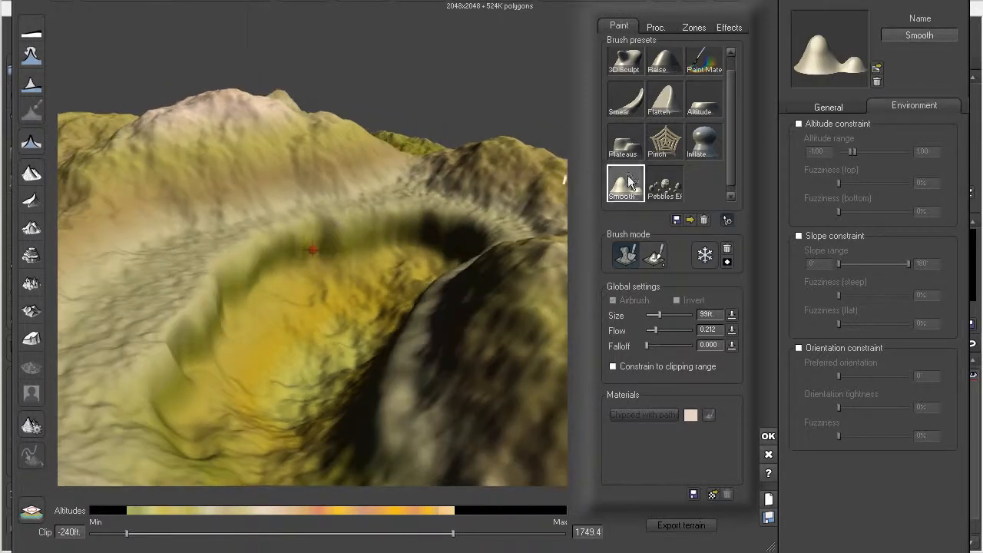
- Switch to the 3D Sculpt brush, enable its speckled mask and invert the brush effect
{"action": "left_click", "coordinate": [666, 65]}
{"action": "left_click", "coordinate": [625, 65]}
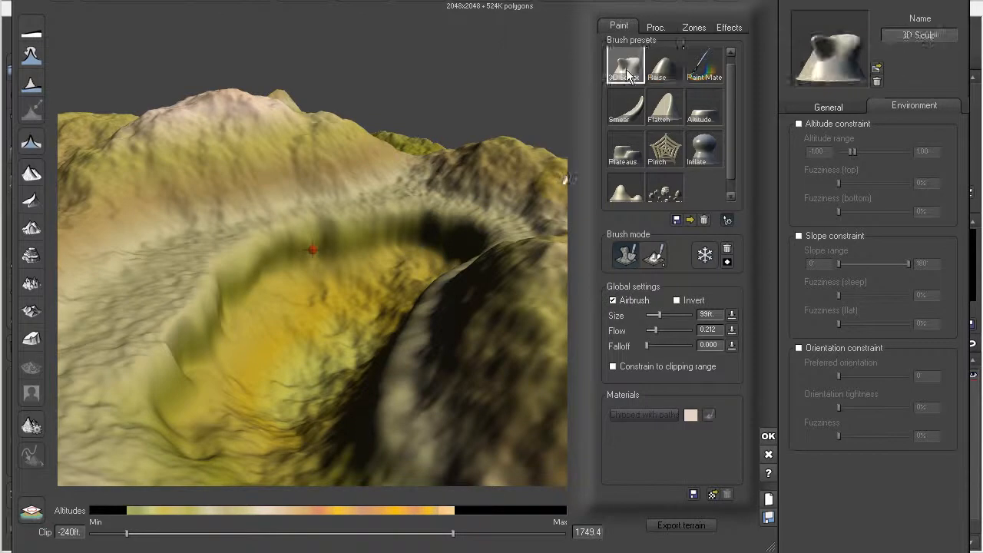
{"action": "left_click", "coordinate": [814, 107]}
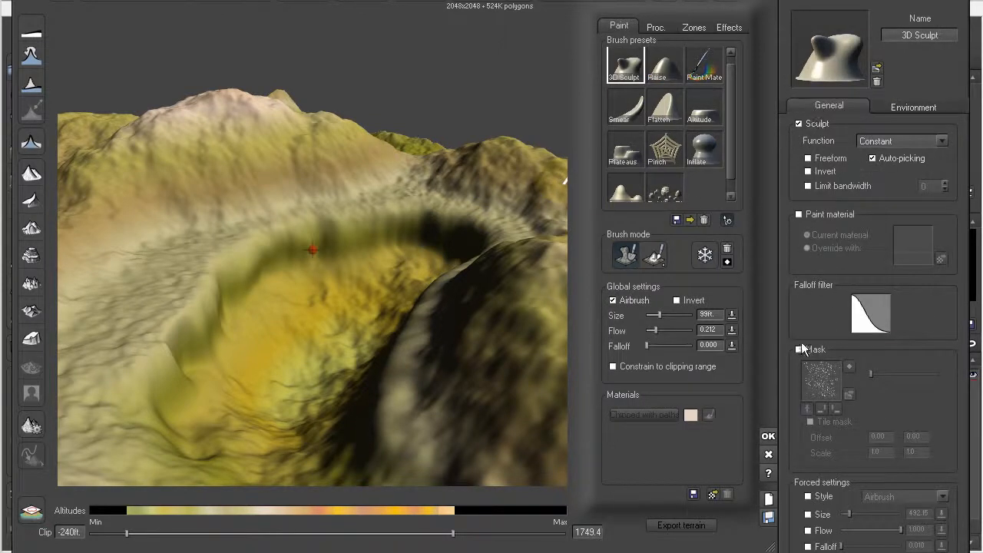
{"action": "left_click", "coordinate": [799, 350]}
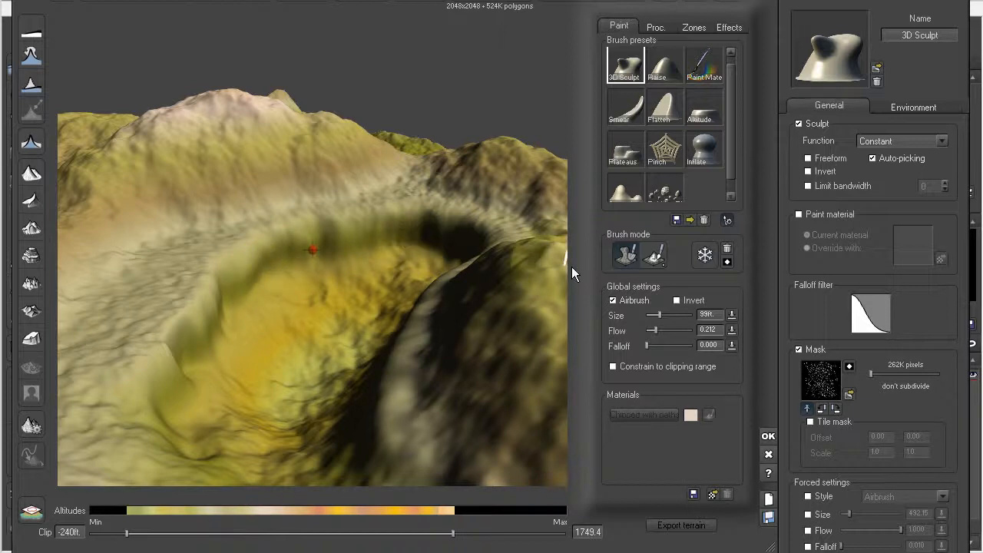
{"action": "left_click", "coordinate": [676, 301]}
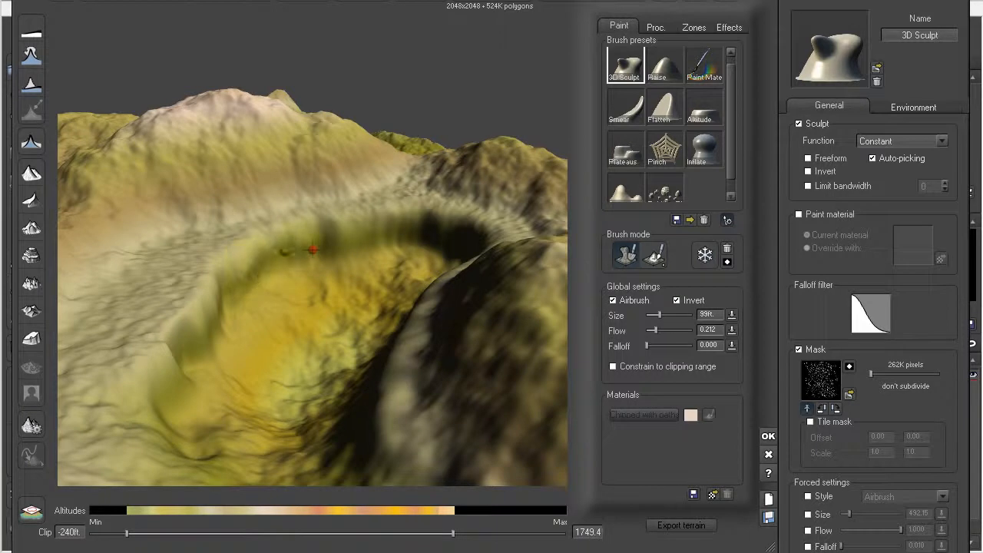
- Carve irregular rocky detail into the banks all around the basin with the masked, inverted 3D Sculpt brush
{"action": "mouse_move", "coordinate": [315, 246]}
{"action": "left_mouse_down"}
{"action": "mouse_move", "coordinate": [353, 248]}
{"action": "mouse_move", "coordinate": [368, 237]}
{"action": "left_mouse_up"}
{"action": "mouse_move", "coordinate": [392, 236]}
{"action": "right_mouse_down"}
{"action": "mouse_move", "coordinate": [444, 257]}
{"action": "mouse_move", "coordinate": [430, 239]}
{"action": "mouse_move", "coordinate": [461, 244]}
{"action": "right_mouse_up"}
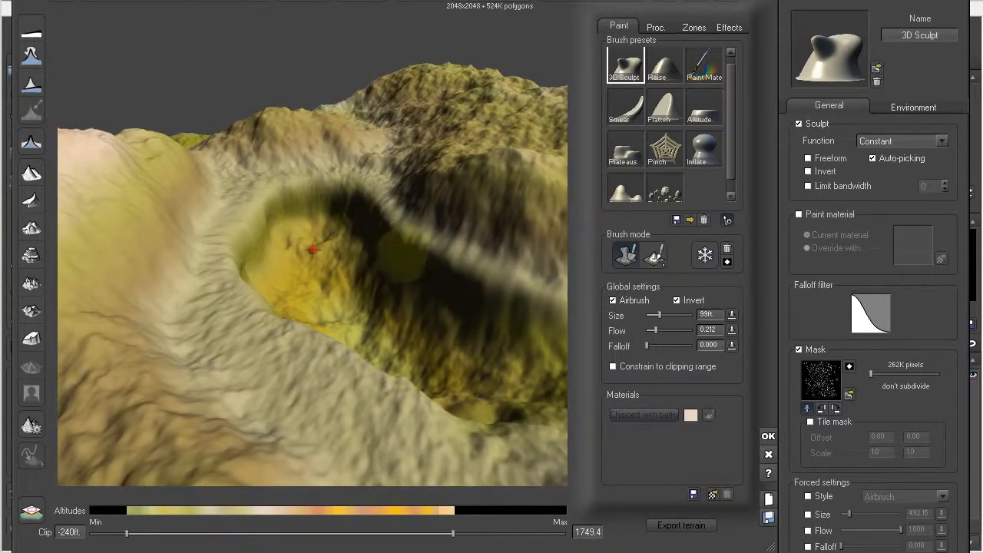
{"action": "mouse_move", "coordinate": [484, 303]}
{"action": "right_mouse_down"}
{"action": "mouse_move", "coordinate": [526, 327]}
{"action": "mouse_move", "coordinate": [542, 302]}
{"action": "right_mouse_up"}
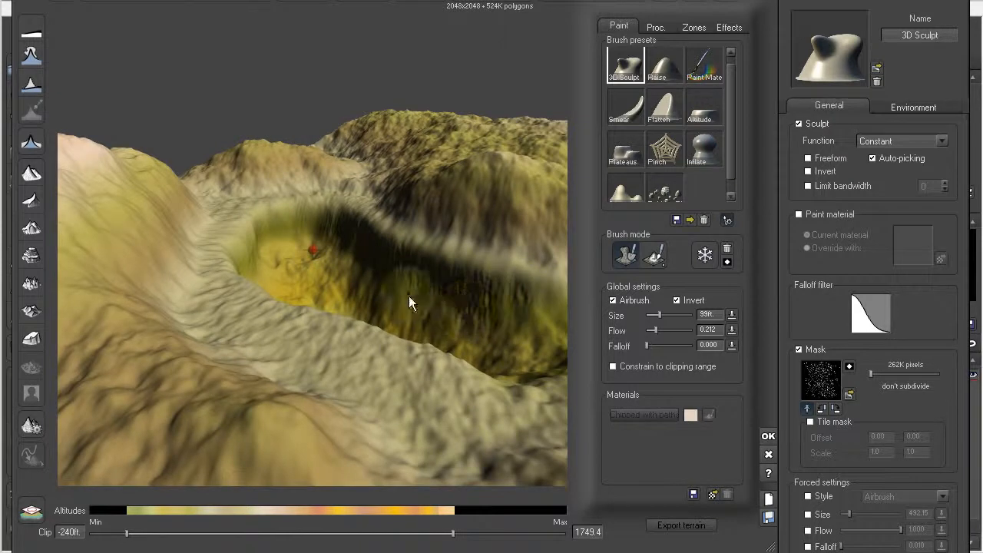
{"action": "mouse_move", "coordinate": [347, 274]}
{"action": "right_mouse_down"}
{"action": "mouse_move", "coordinate": [333, 241]}
{"action": "mouse_move", "coordinate": [369, 246]}
{"action": "mouse_move", "coordinate": [345, 233]}
{"action": "mouse_move", "coordinate": [281, 272]}
{"action": "mouse_move", "coordinate": [330, 243]}
{"action": "right_mouse_up"}
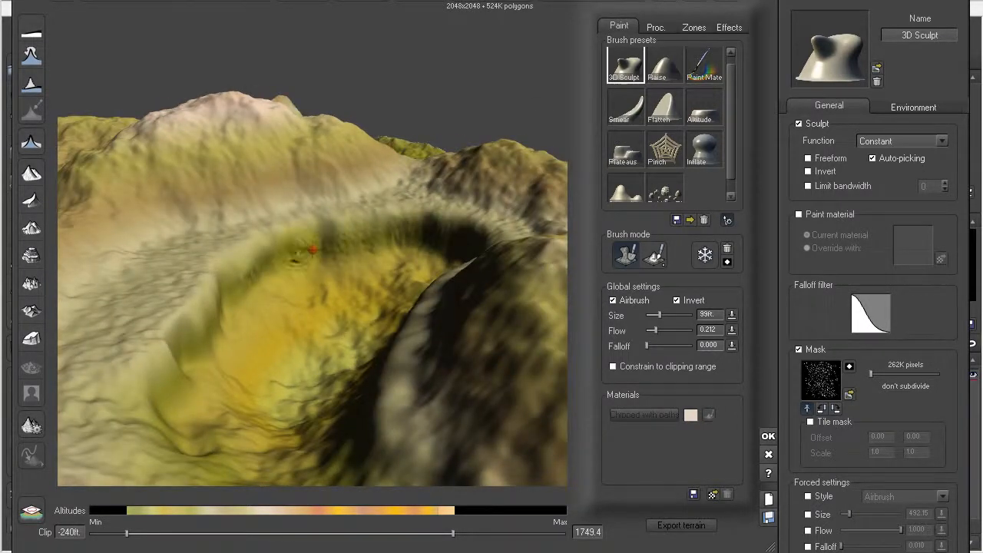
{"action": "mouse_move", "coordinate": [247, 282]}
{"action": "right_mouse_down"}
{"action": "mouse_move", "coordinate": [240, 309]}
{"action": "mouse_move", "coordinate": [228, 278]}
{"action": "right_mouse_up"}
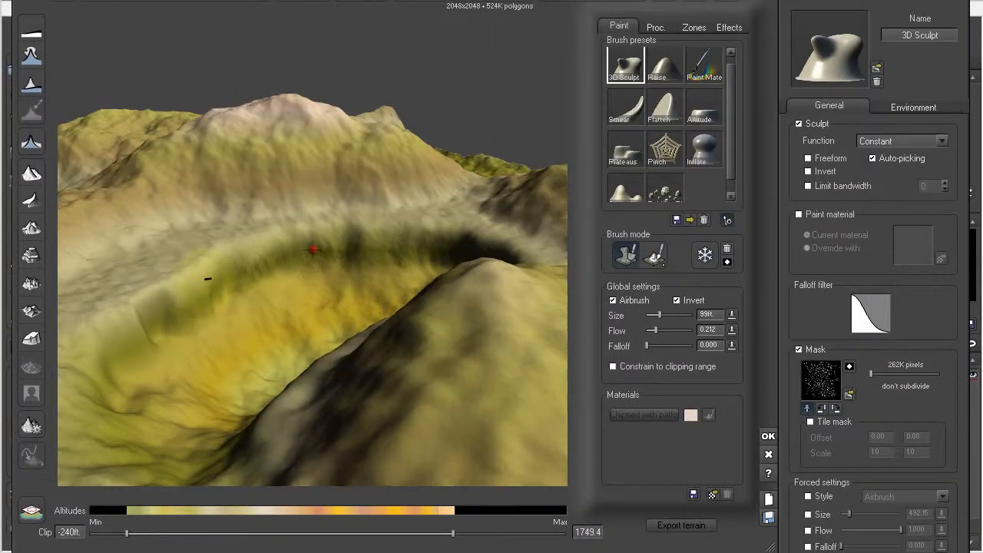
{"action": "right_click_drag", "start_coordinate": [191, 323], "coordinate": [133, 312]}
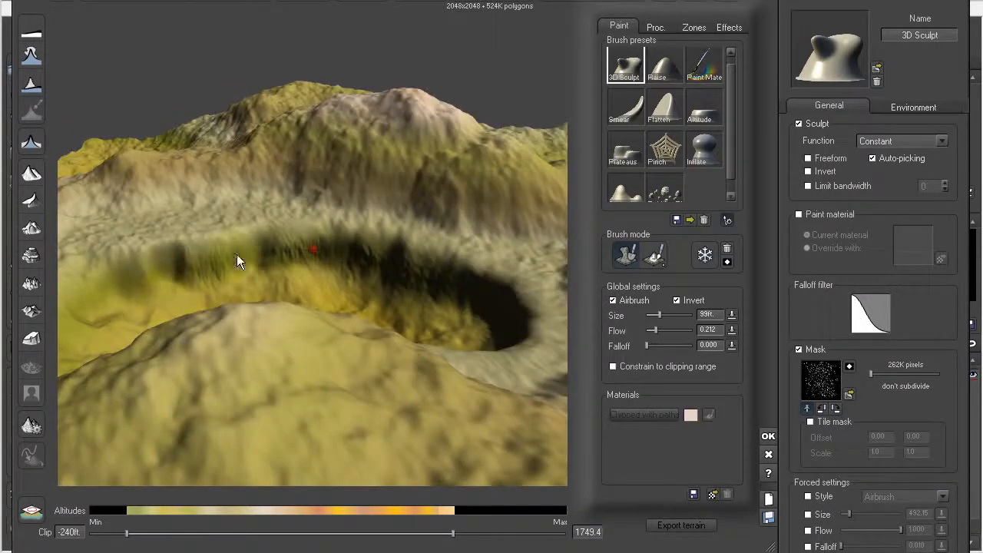
{"action": "mouse_move", "coordinate": [173, 279]}
{"action": "right_mouse_down"}
{"action": "mouse_move", "coordinate": [198, 275]}
{"action": "mouse_move", "coordinate": [179, 258]}
{"action": "right_mouse_up"}
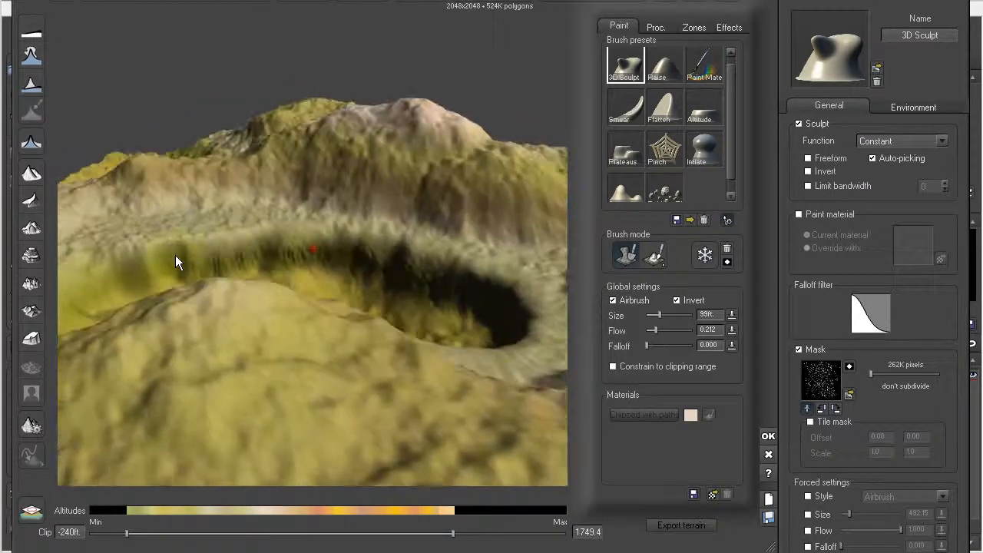
{"action": "right_click_drag", "start_coordinate": [117, 286], "coordinate": [185, 271]}
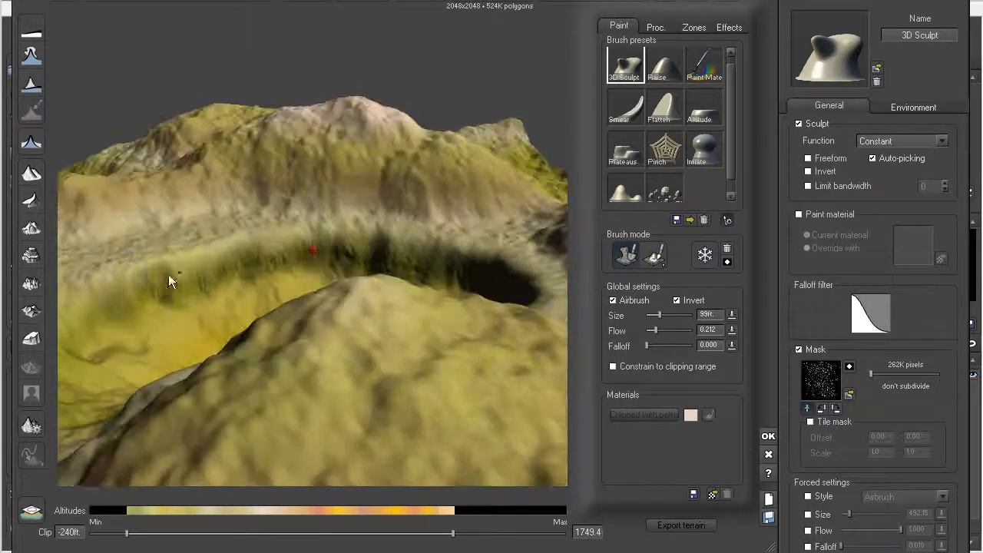
- Finish editing the procedural terrain, keeping the sculpted banks, and render the main camera view
{"action": "mouse_move", "coordinate": [98, 318]}
{"action": "right_mouse_down"}
{"action": "mouse_move", "coordinate": [283, 292]}
{"action": "mouse_move", "coordinate": [445, 296]}
{"action": "right_mouse_up"}
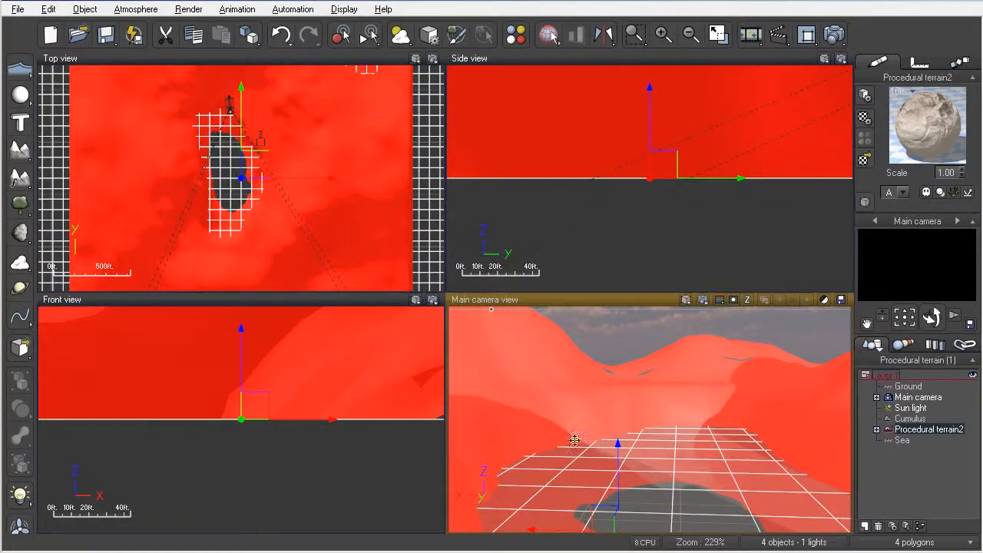
{"action": "left_click", "coordinate": [702, 300]}
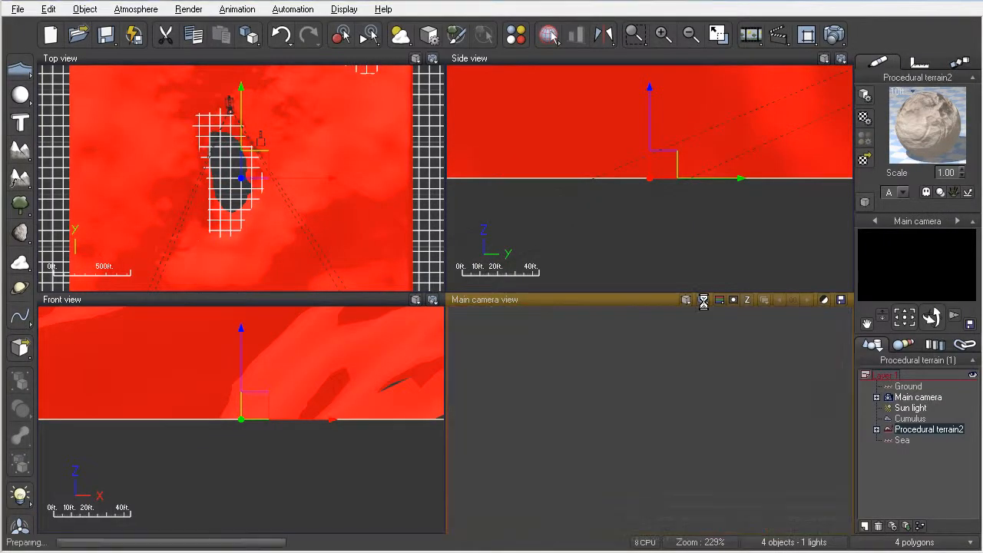